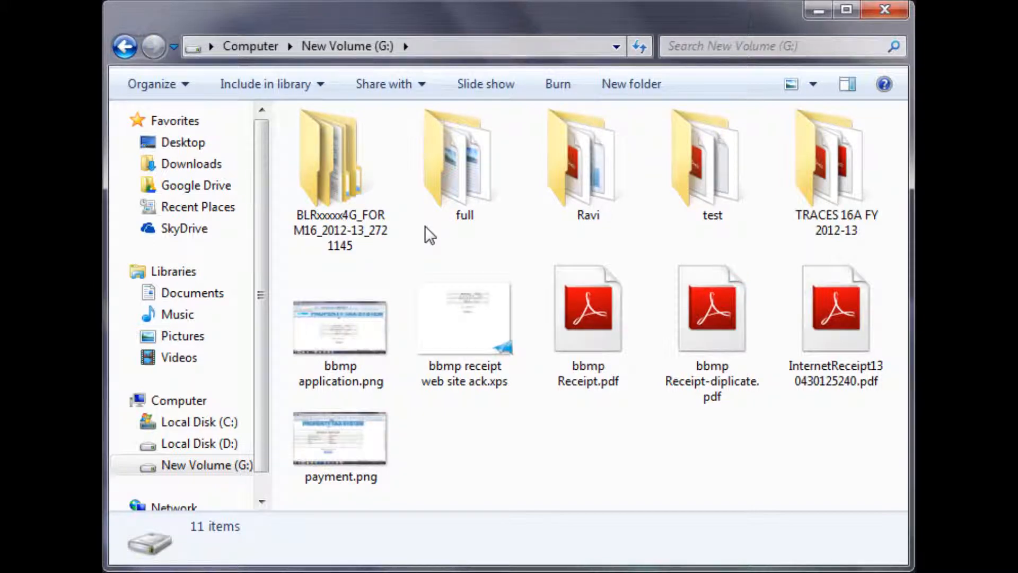
View the combined properties of all files and folders on New Volume (G:)
key("ctrl+a")
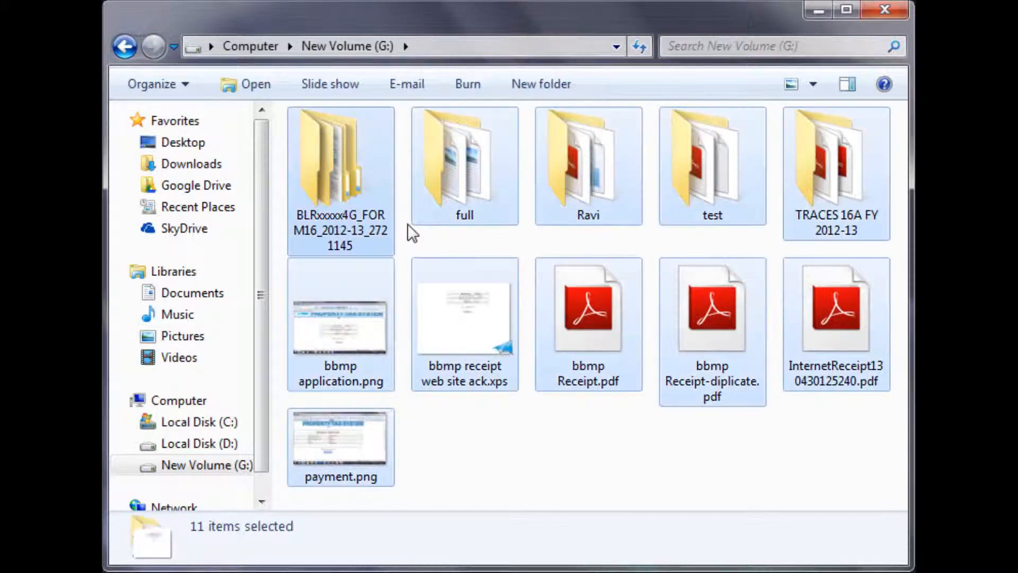
right_click(353, 173)
left_click(434, 517)
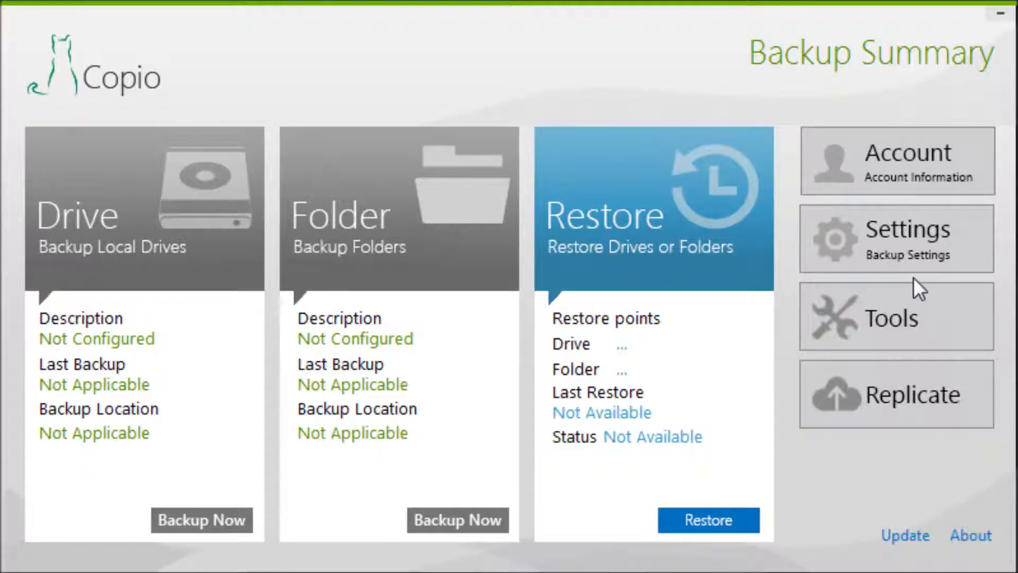
Configure a Drive Backup in Copio with G: as the source drive and local drive D: as the backup repository
left_click(908, 246)
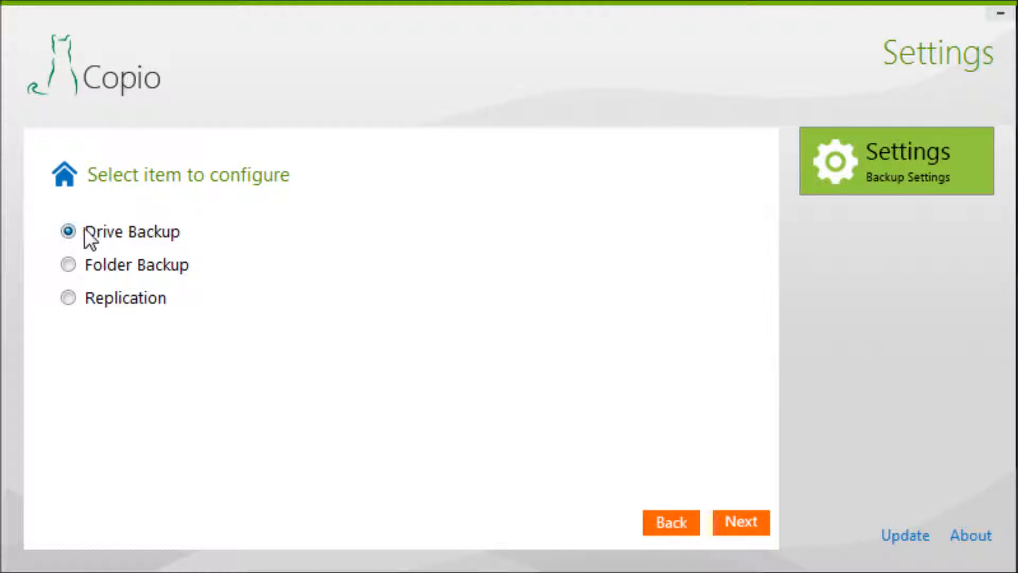
left_click(752, 527)
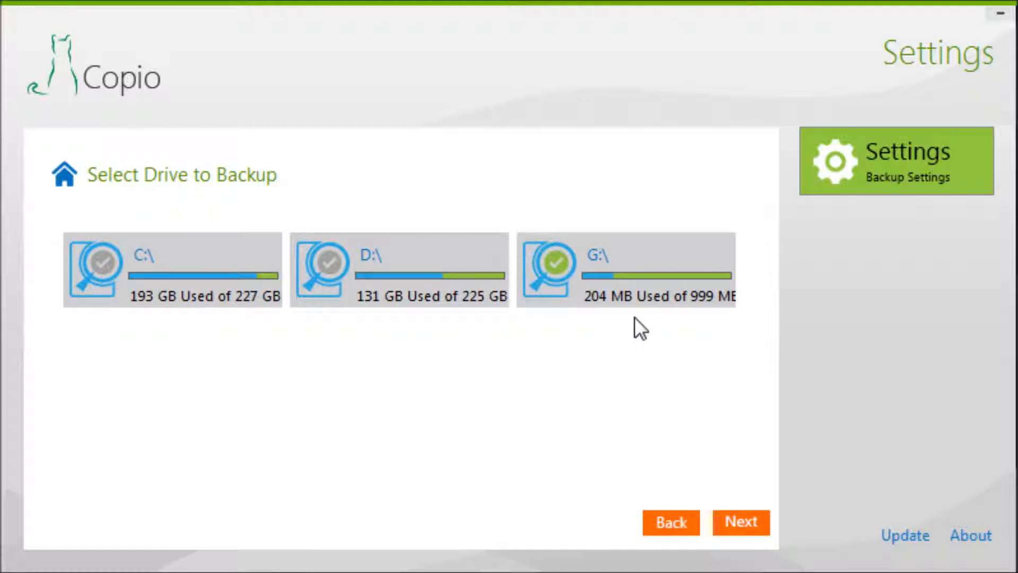
left_click(743, 520)
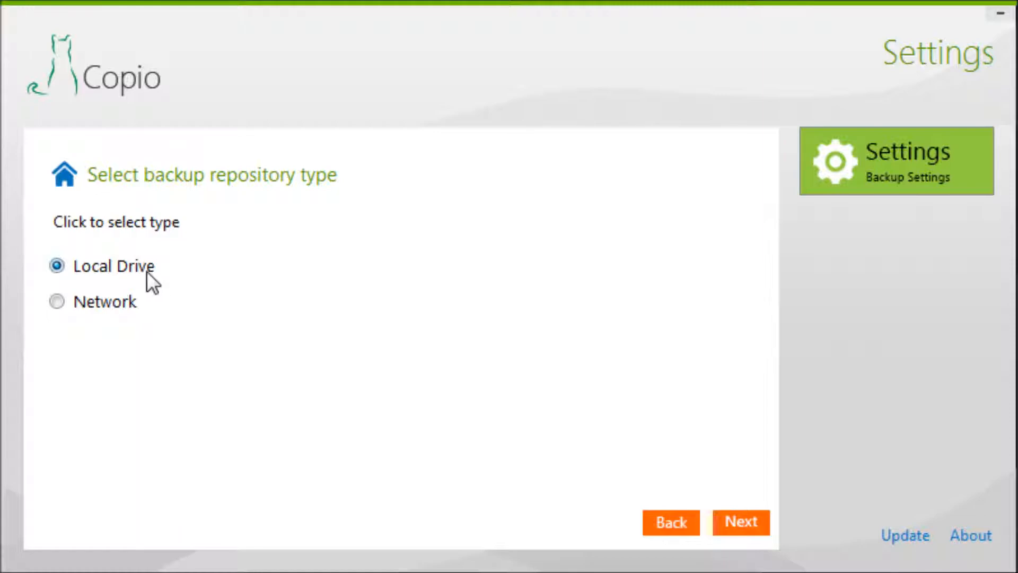
left_click(741, 523)
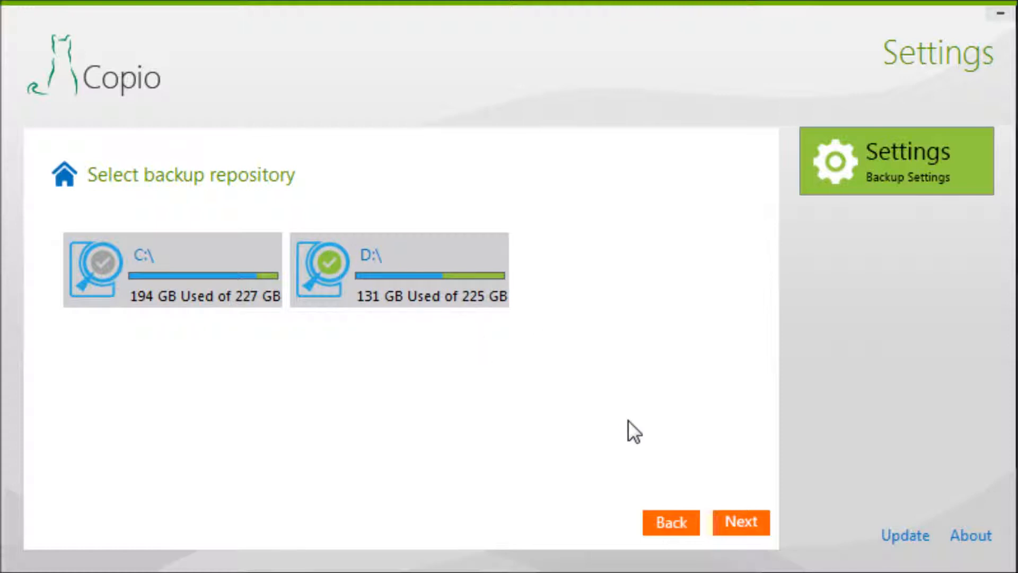
left_click(746, 517)
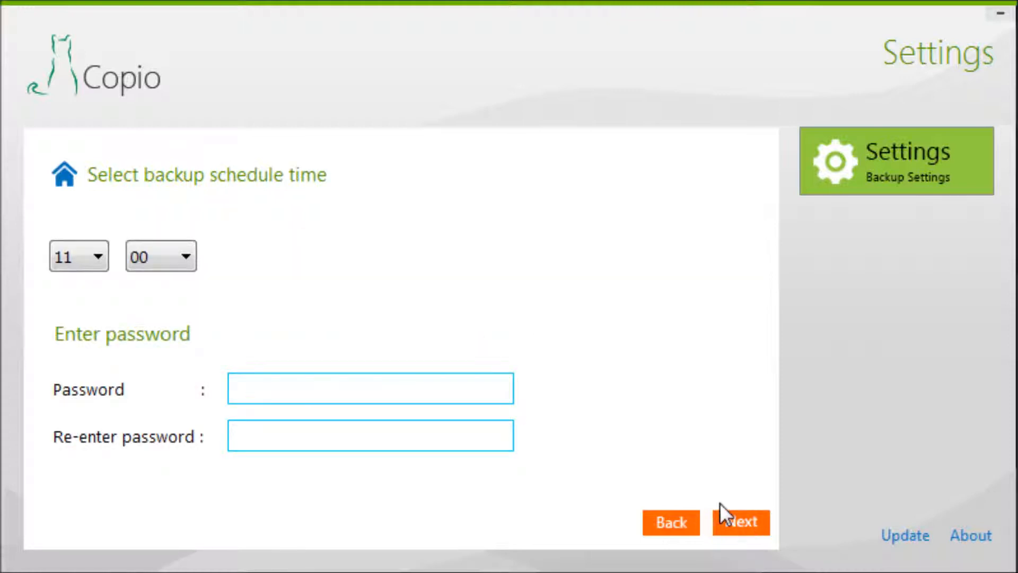
Enter and re-enter the backup password, keeping the schedule time at 11:00
left_click(381, 380)
type("*********")
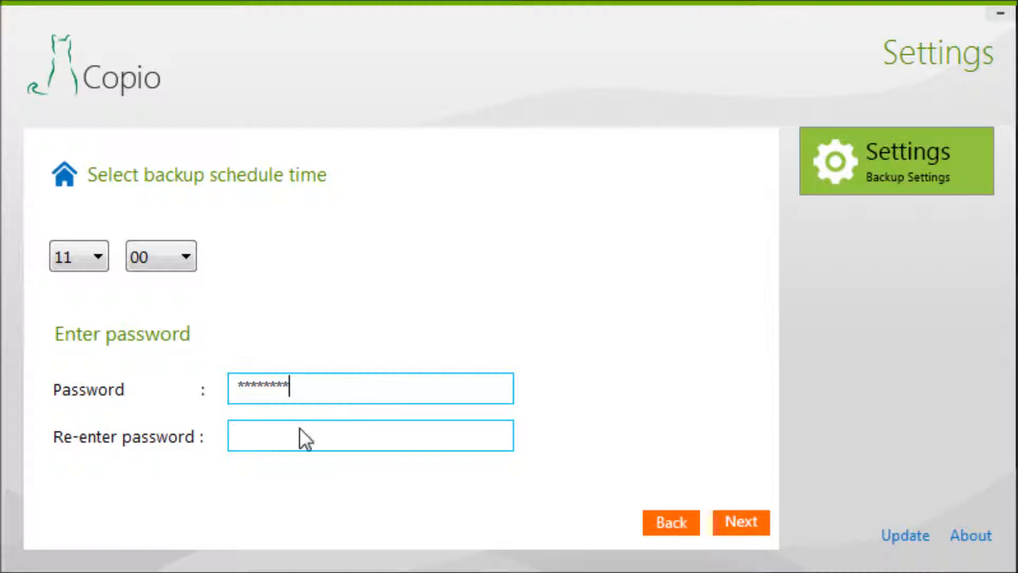
left_click(300, 430)
type("*****")
left_click(747, 523)
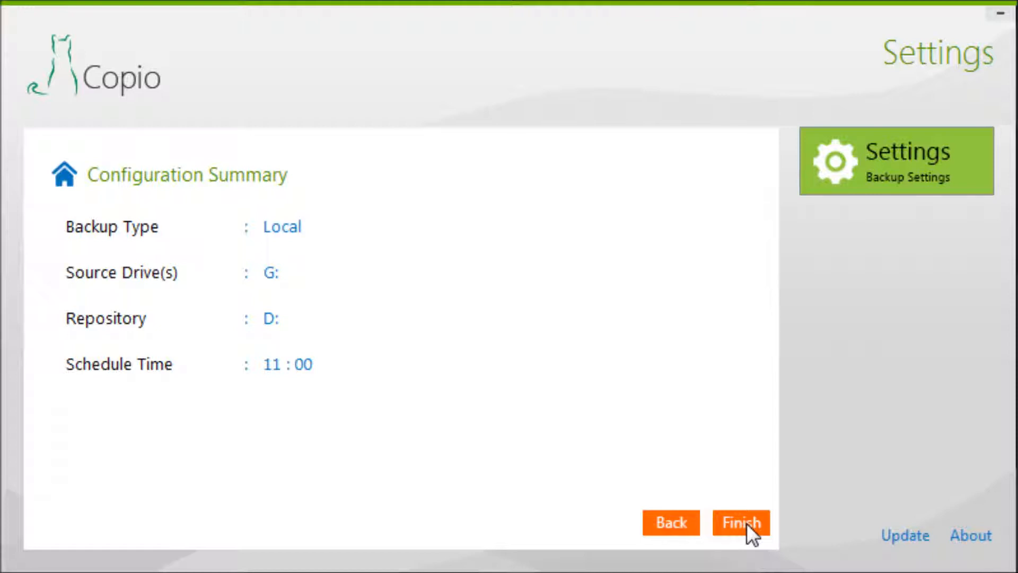
Finish the drive backup configuration and start the first backup of G: immediately
left_click(747, 523)
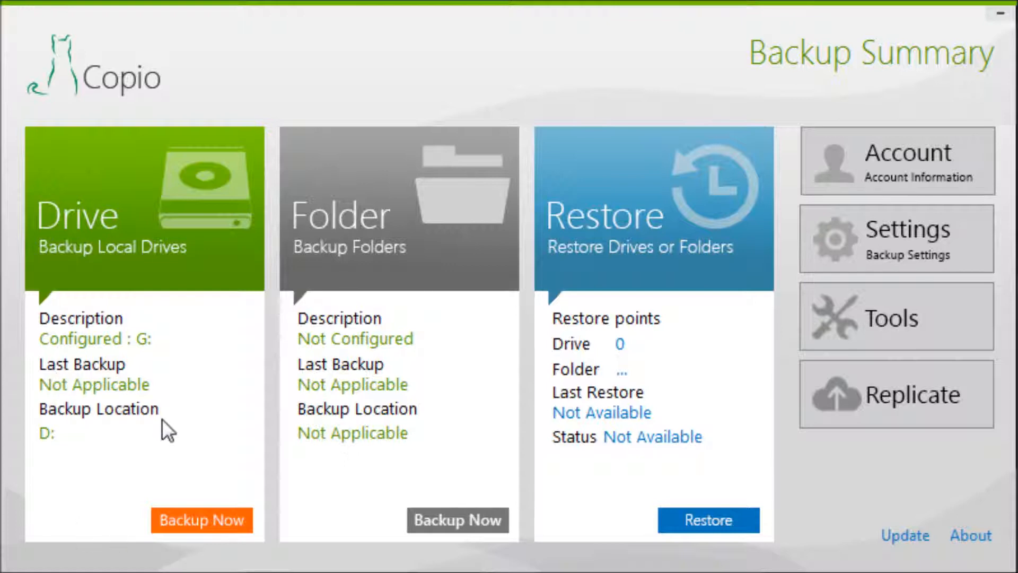
left_click(190, 520)
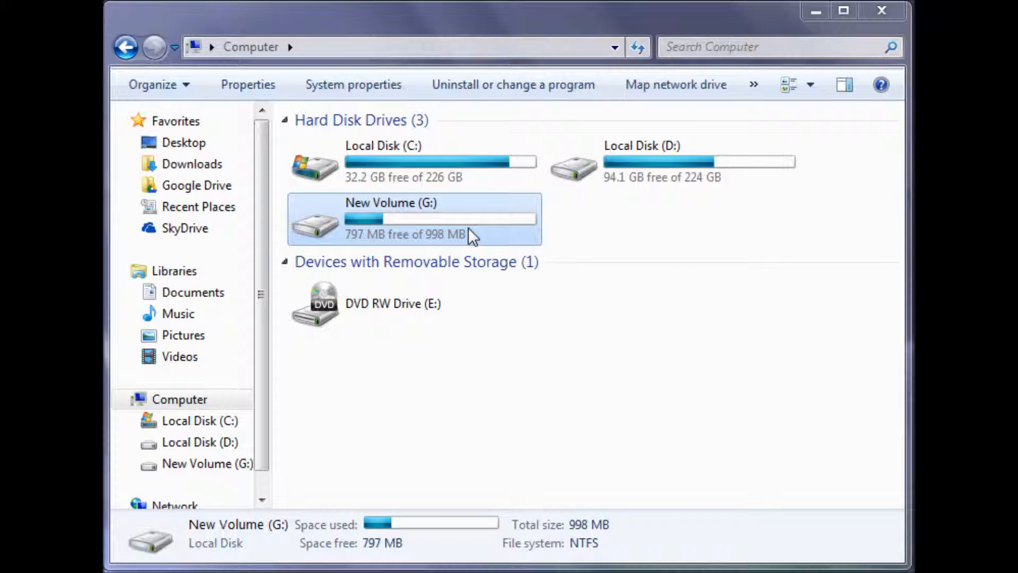
Copy the dtop1 folder into New Volume (G:) and view the combined properties of all its items
double_click(468, 228)
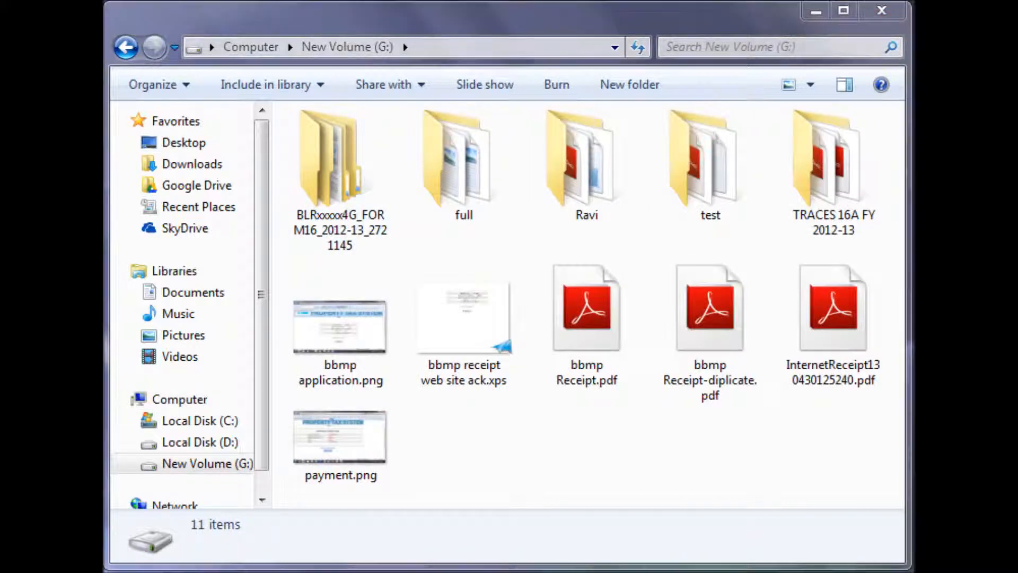
left_click_drag(136, 316, 464, 440)
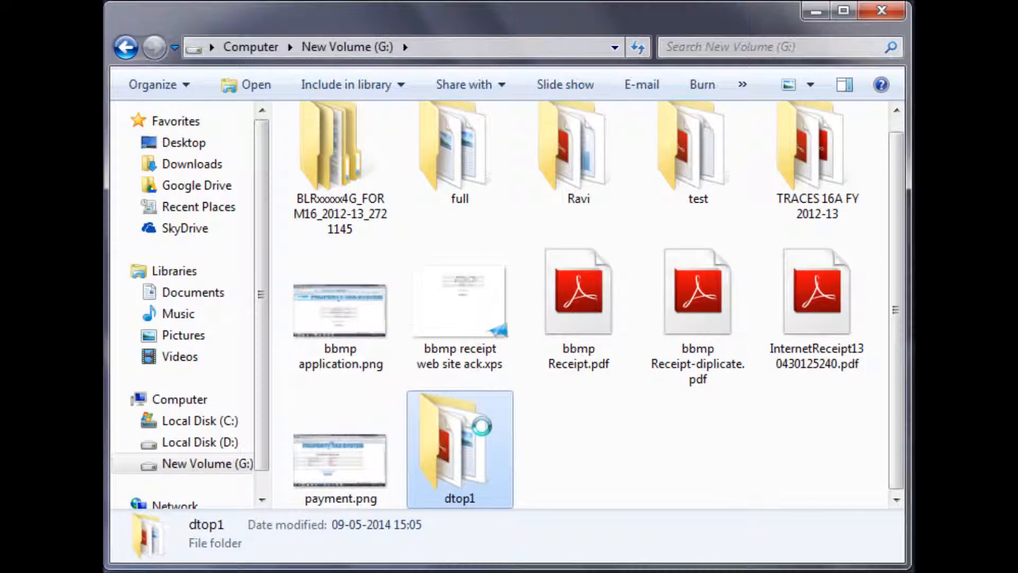
key("ctrl+a")
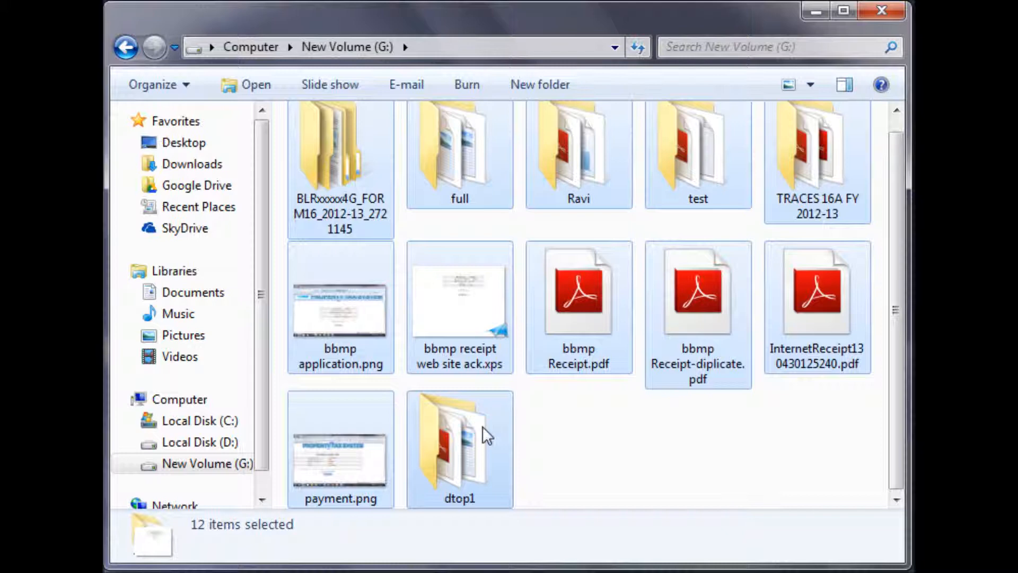
right_click(483, 427)
left_click(542, 414)
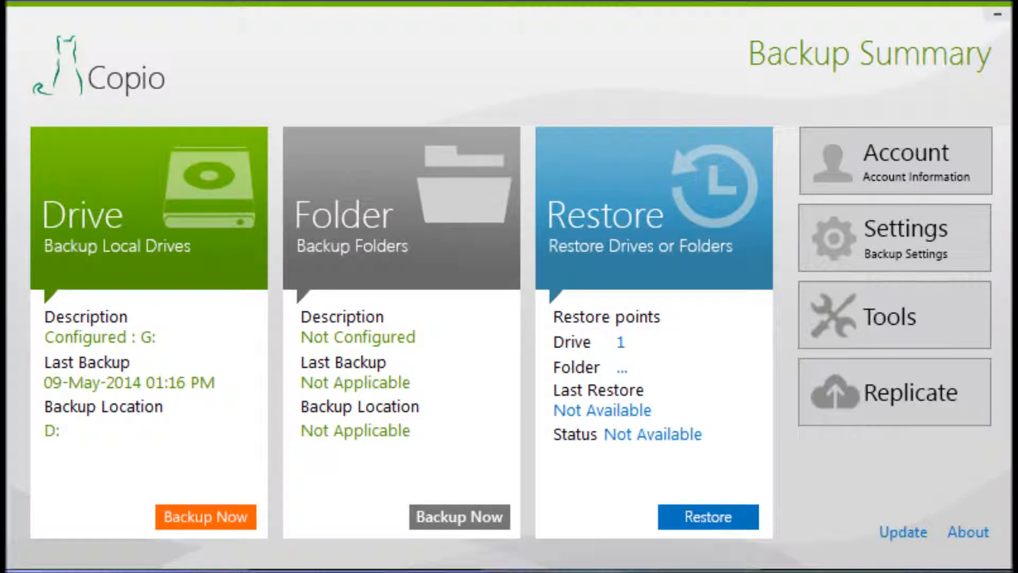
Run another drive backup of G: in Copio to capture the added dtop1 folder
left_click(205, 518)
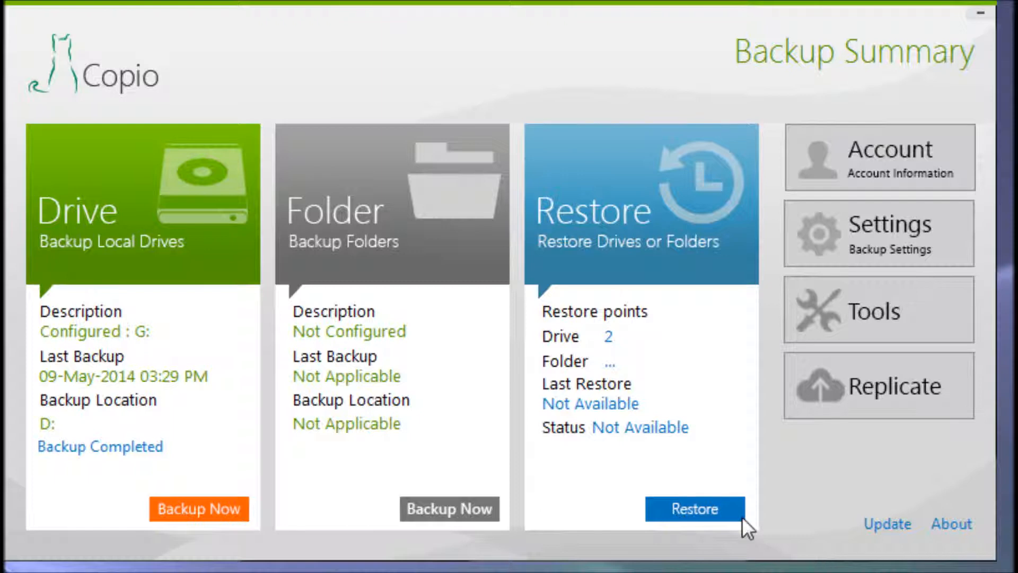
Restore data selectively from the D:\ repository for source drive G:, using the 09-May-2014 01:16 PM restore point
left_click(706, 510)
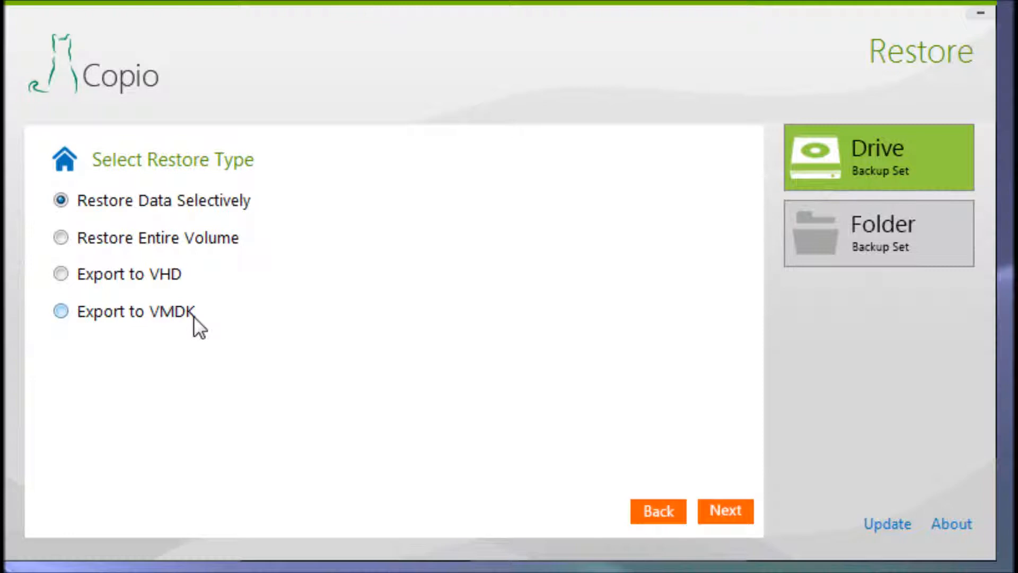
left_click(726, 511)
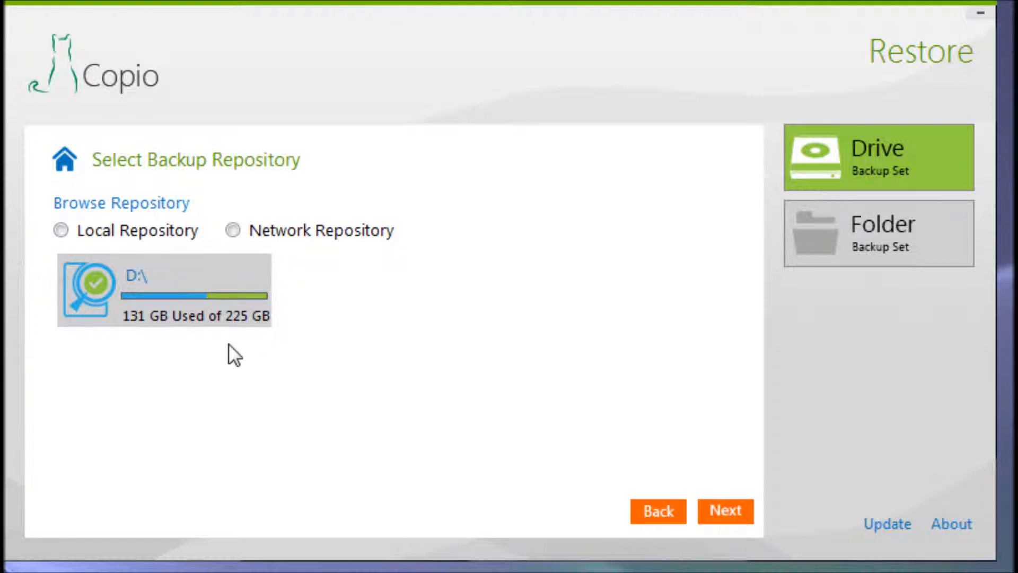
left_click(737, 512)
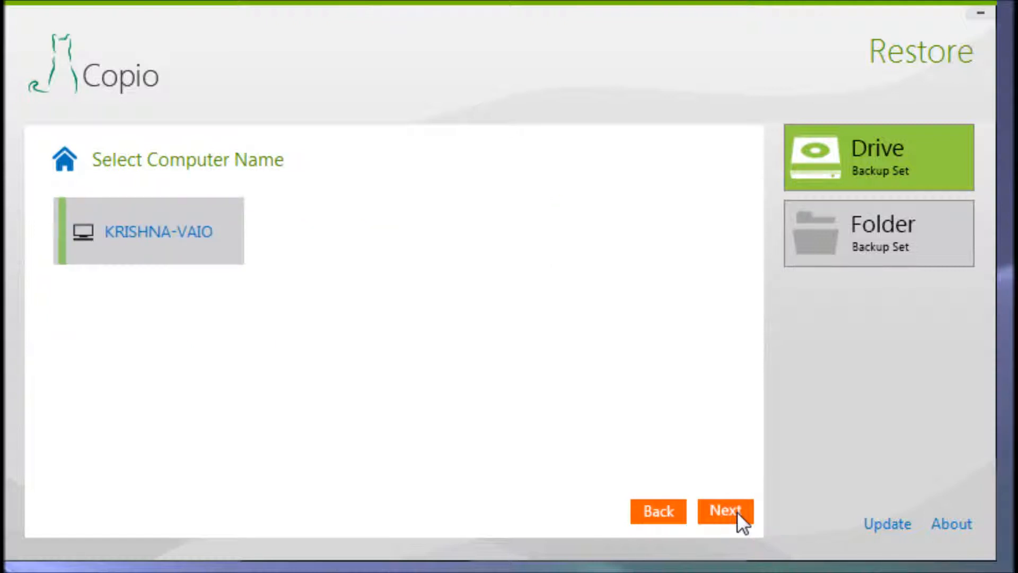
left_click(738, 512)
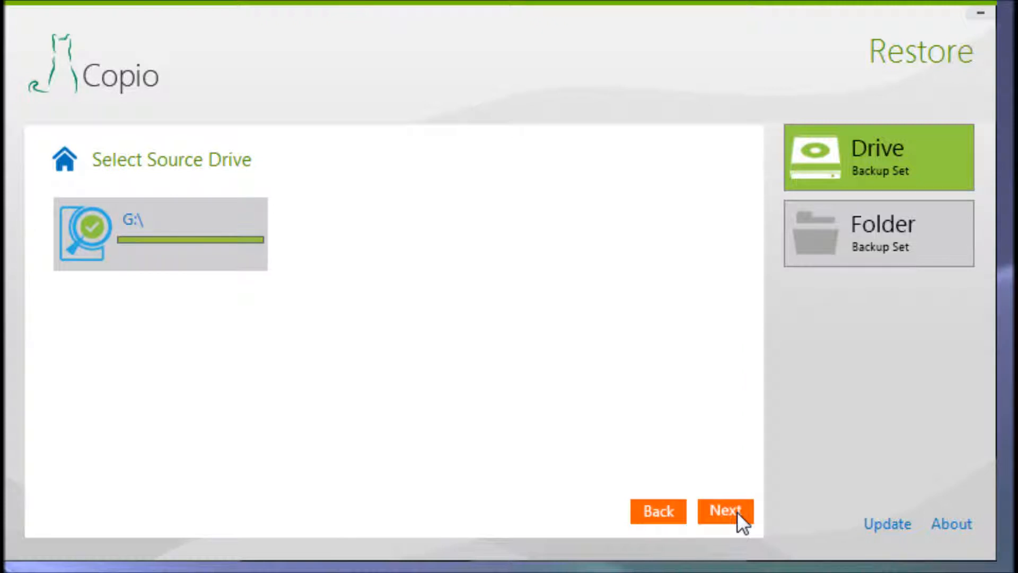
left_click(737, 512)
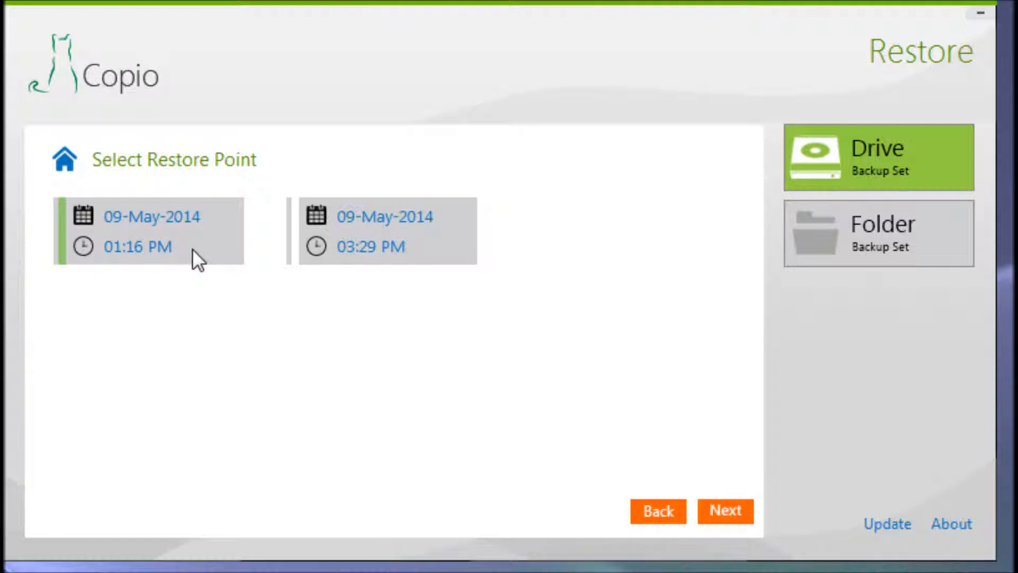
left_click(717, 505)
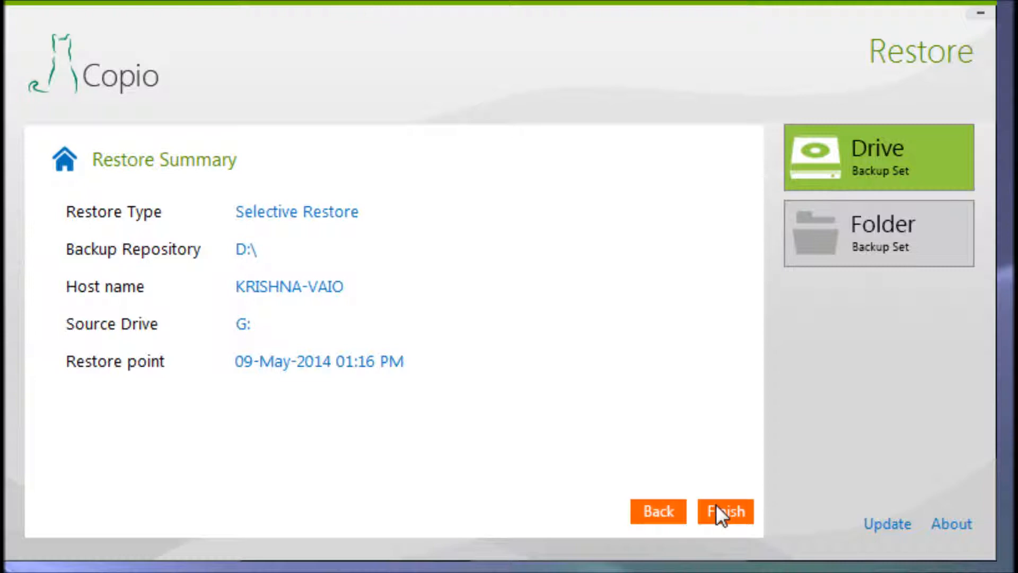
left_click(717, 507)
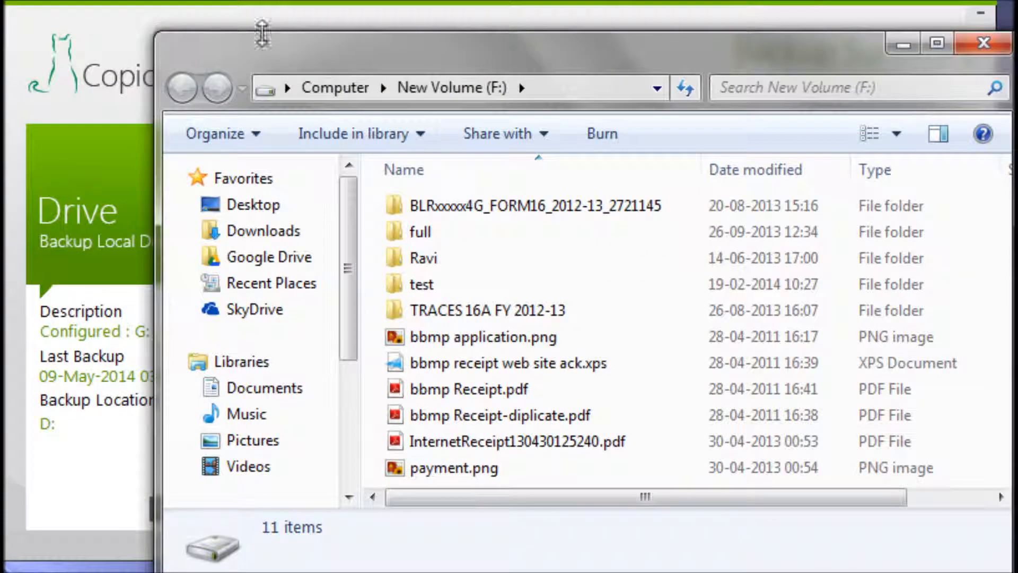
View the combined properties of all files and folders in the restored image on New Volume (F:)
left_click_drag(275, 43, 207, 29)
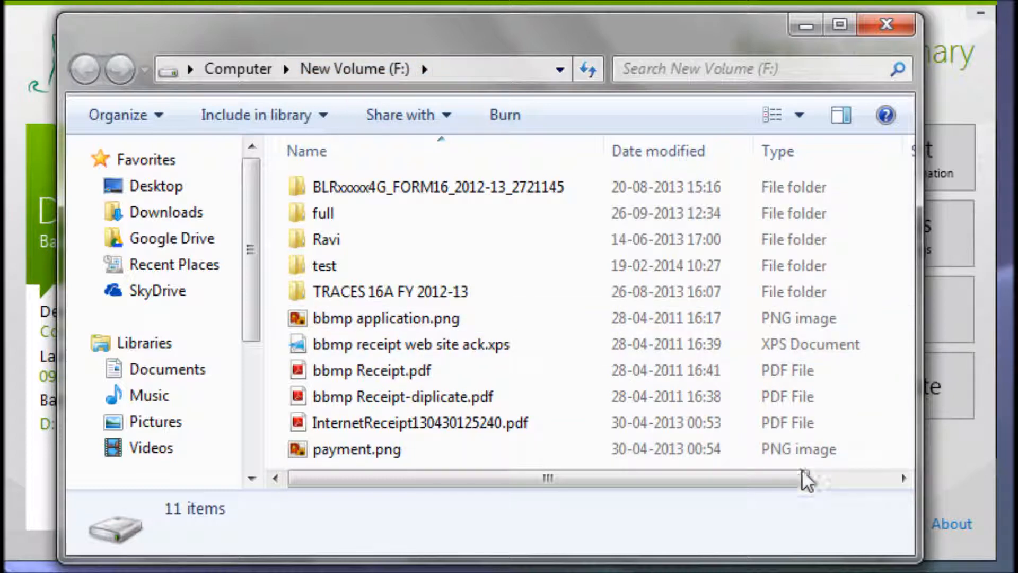
left_click_drag(771, 480, 600, 486)
left_click(397, 359)
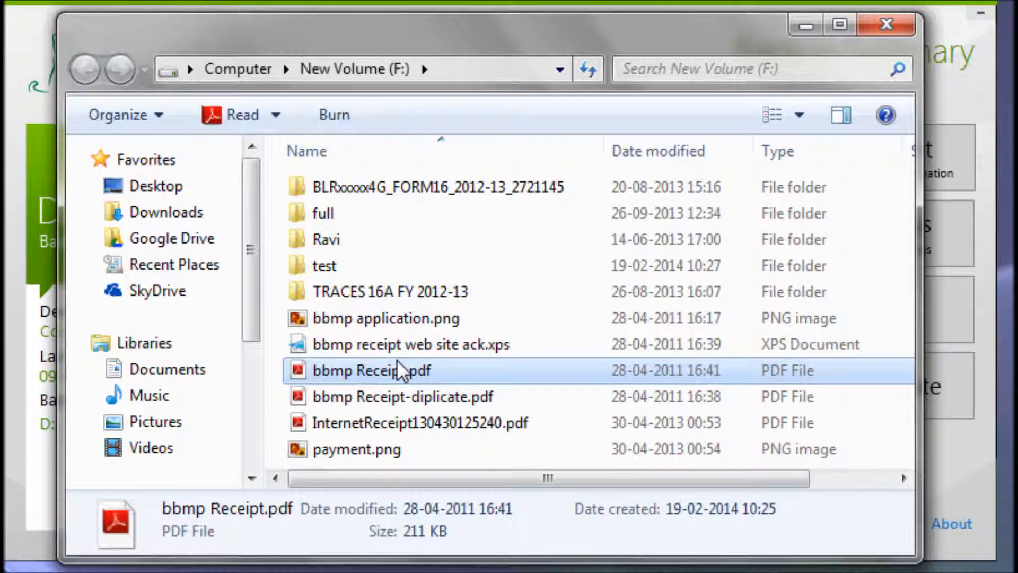
key("ctrl+a")
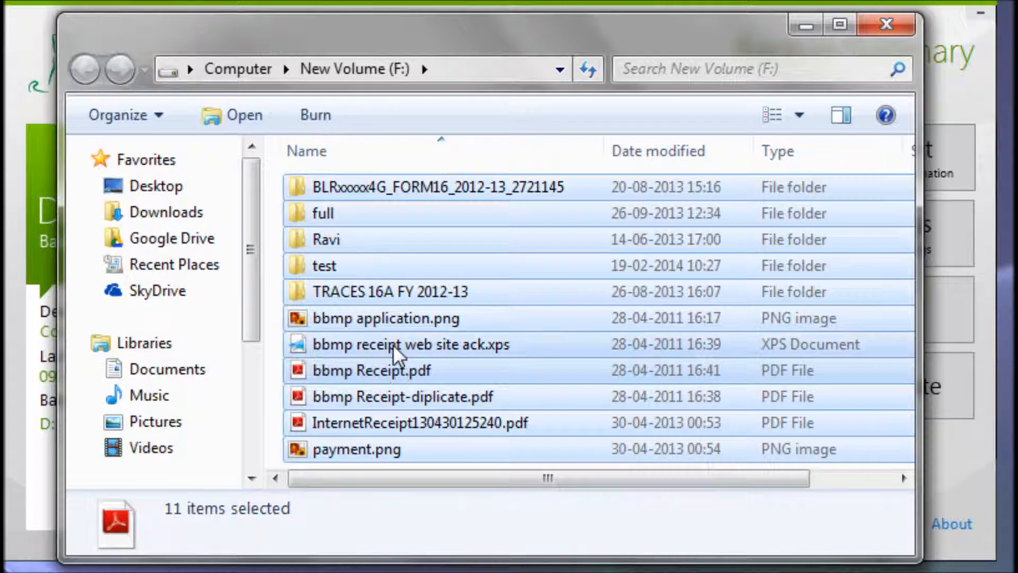
right_click(400, 197)
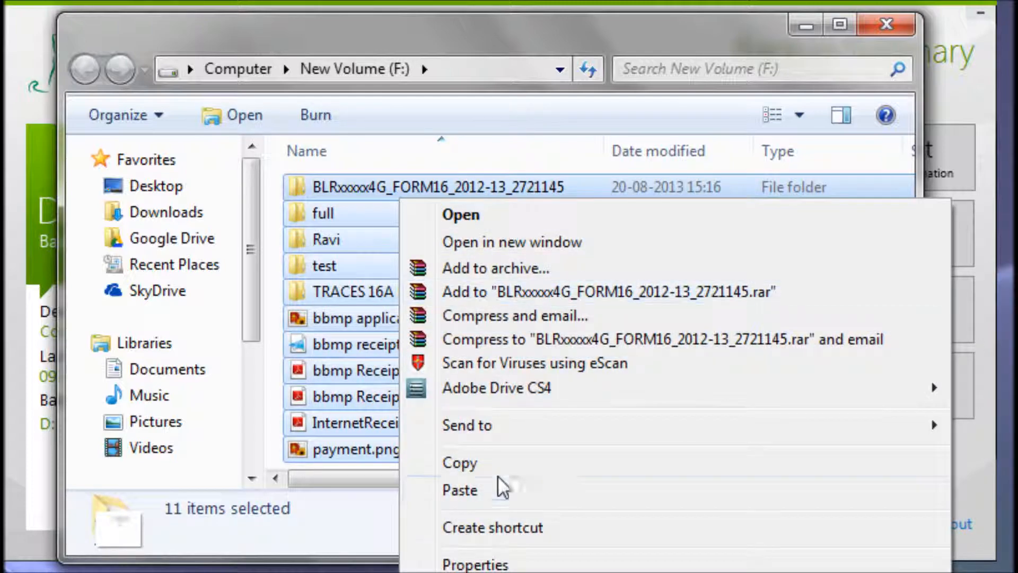
left_click(476, 564)
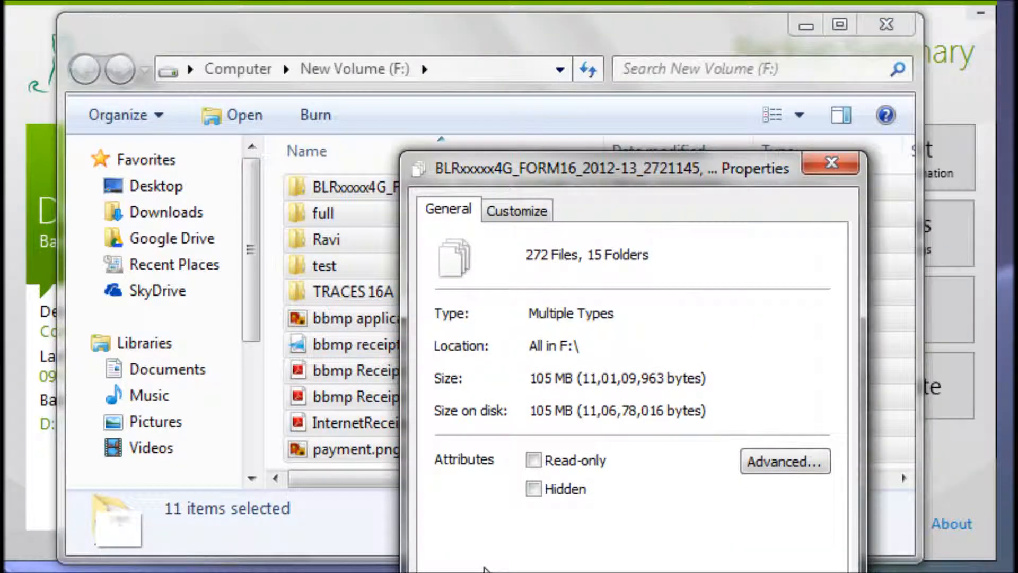
left_click_drag(634, 162, 549, 82)
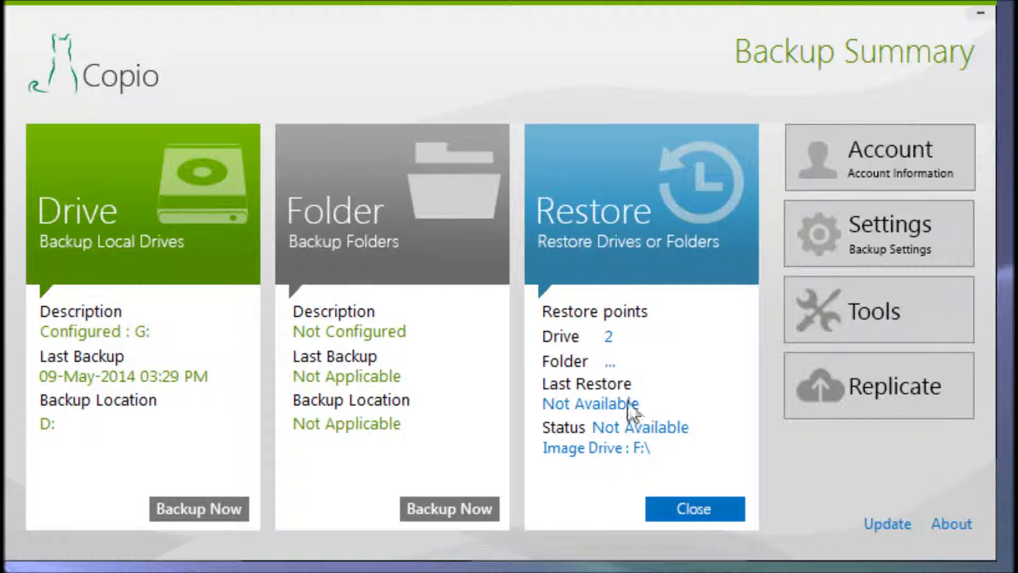
Close the F: image drive and selectively restore G: from the D:\ repository, using the 09-May-2014 03:29 PM restore point
left_click(699, 507)
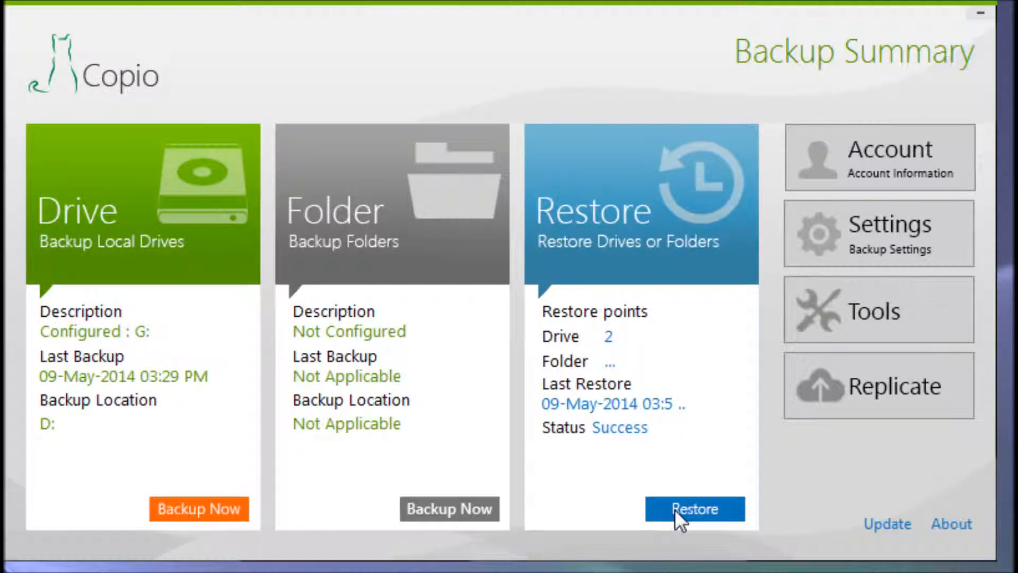
left_click(675, 510)
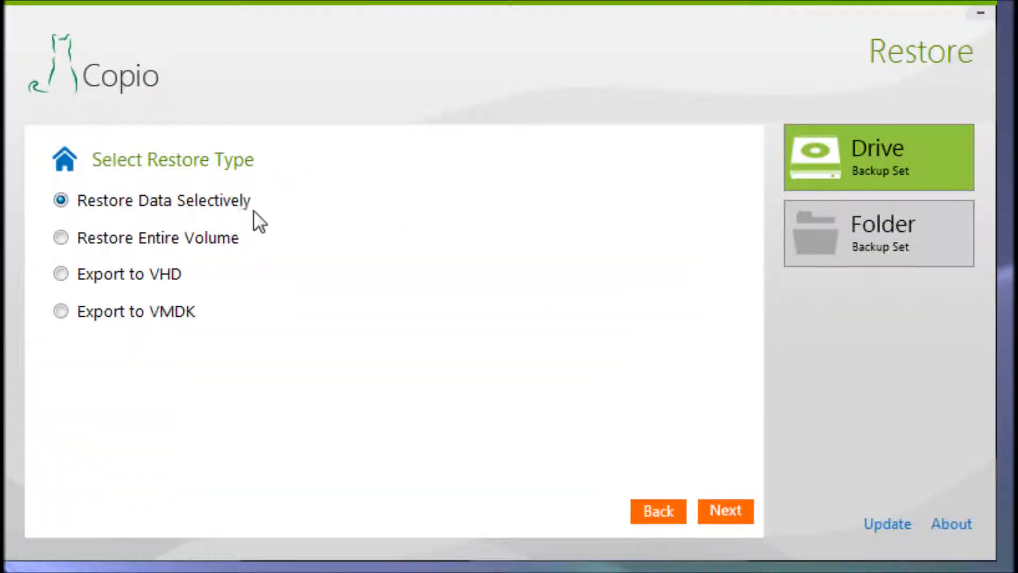
left_click(725, 522)
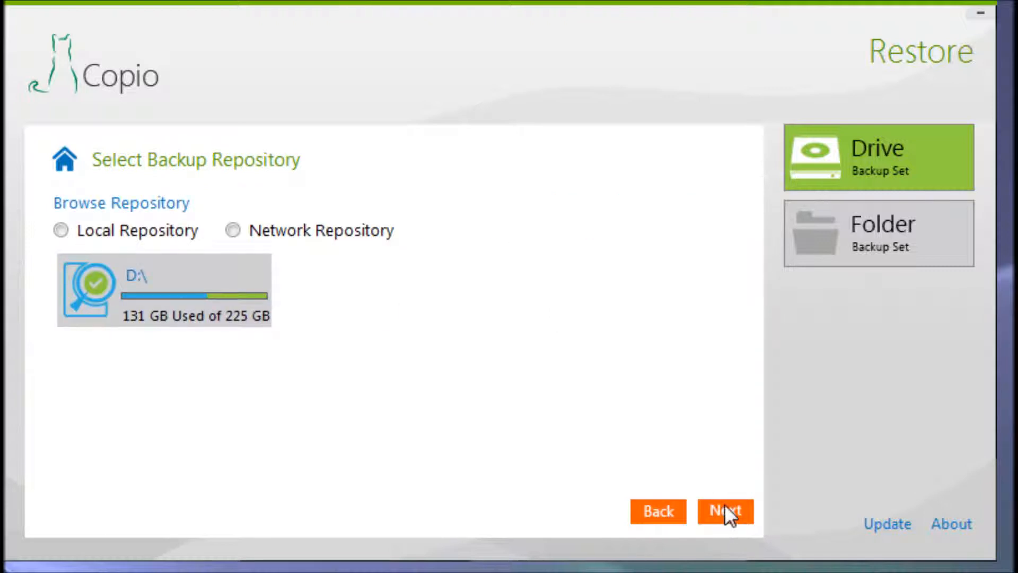
left_click(725, 509)
left_click(725, 510)
left_click(725, 510)
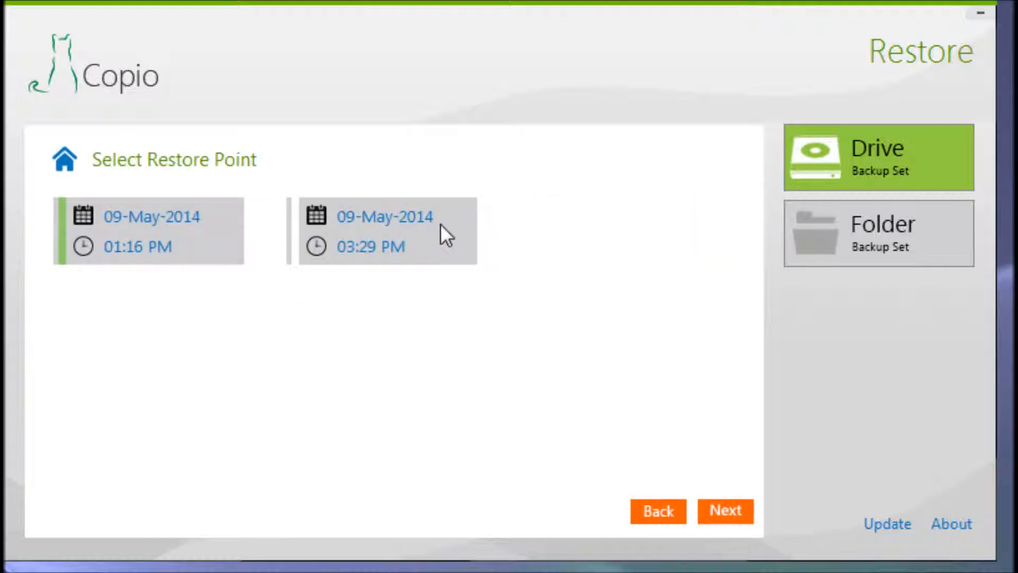
left_click(440, 224)
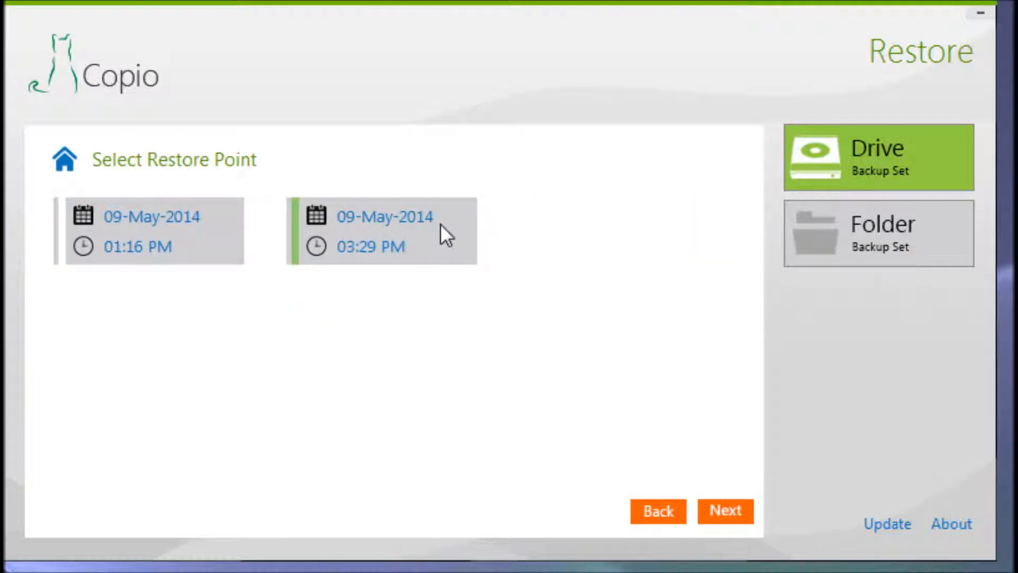
left_click(732, 512)
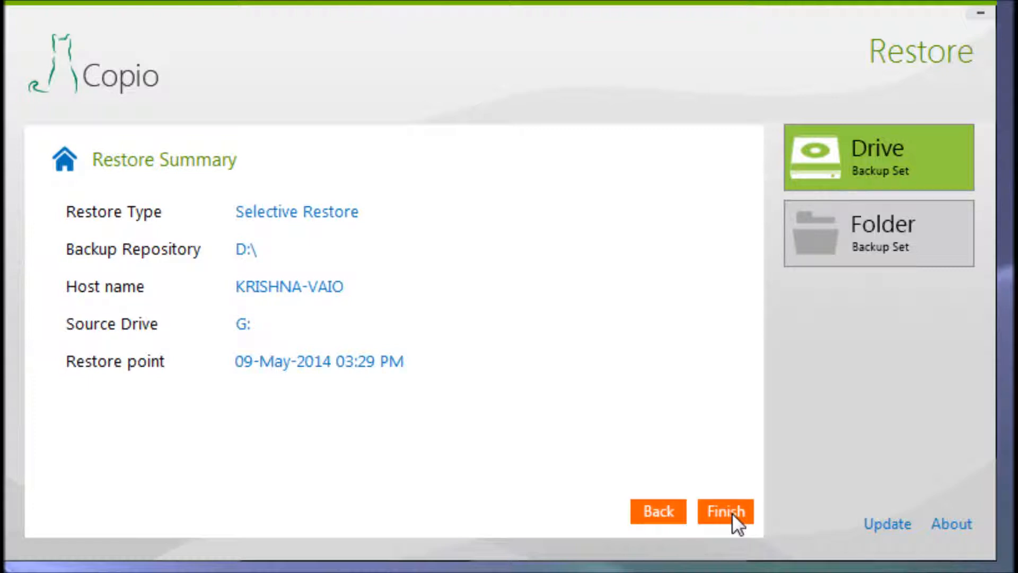
left_click(732, 512)
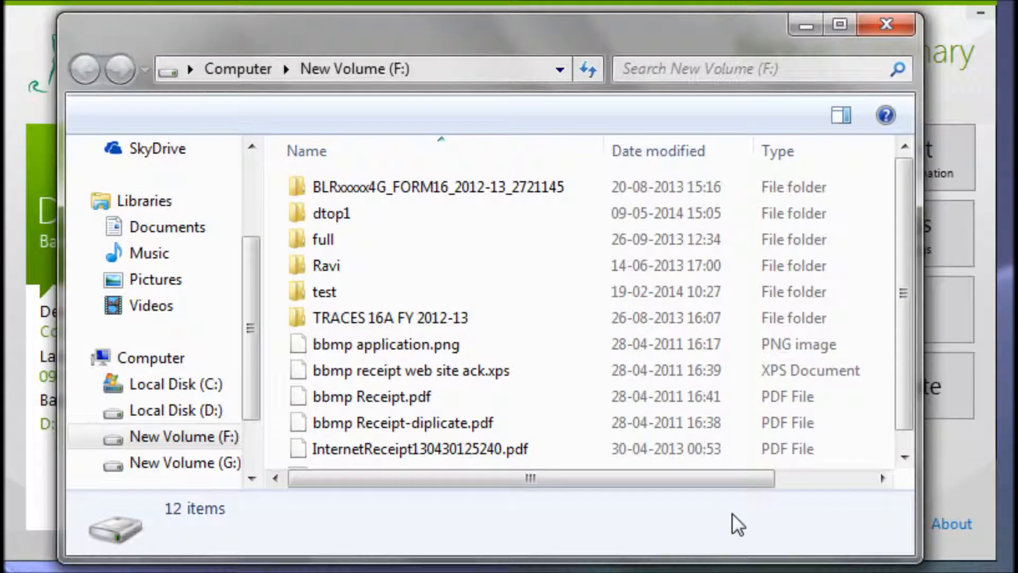
Examine the combined properties of all items in the 03:29 PM restore image on New Volume (F:)
left_click(469, 362)
key("ctrl+a")
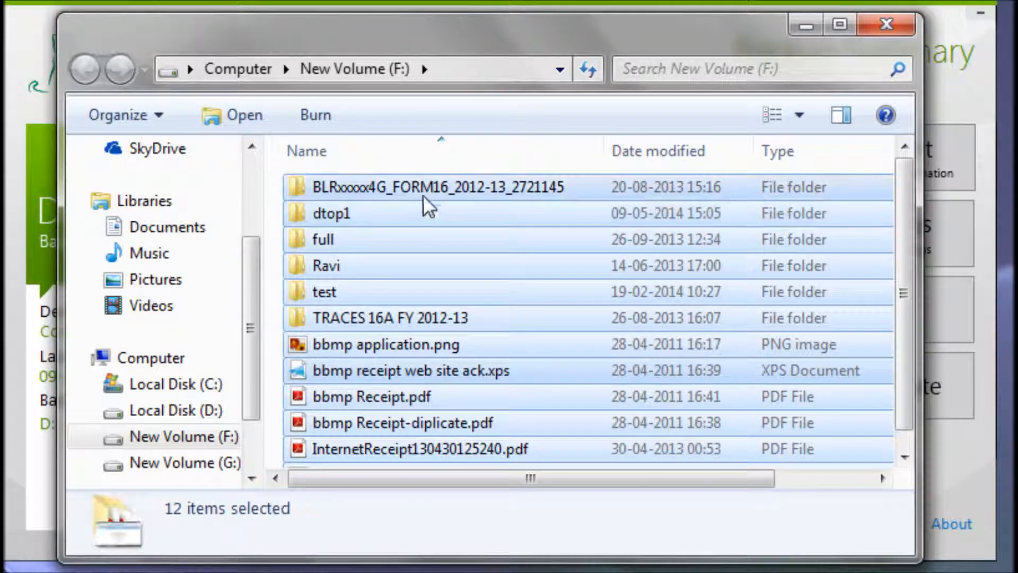
right_click(422, 190)
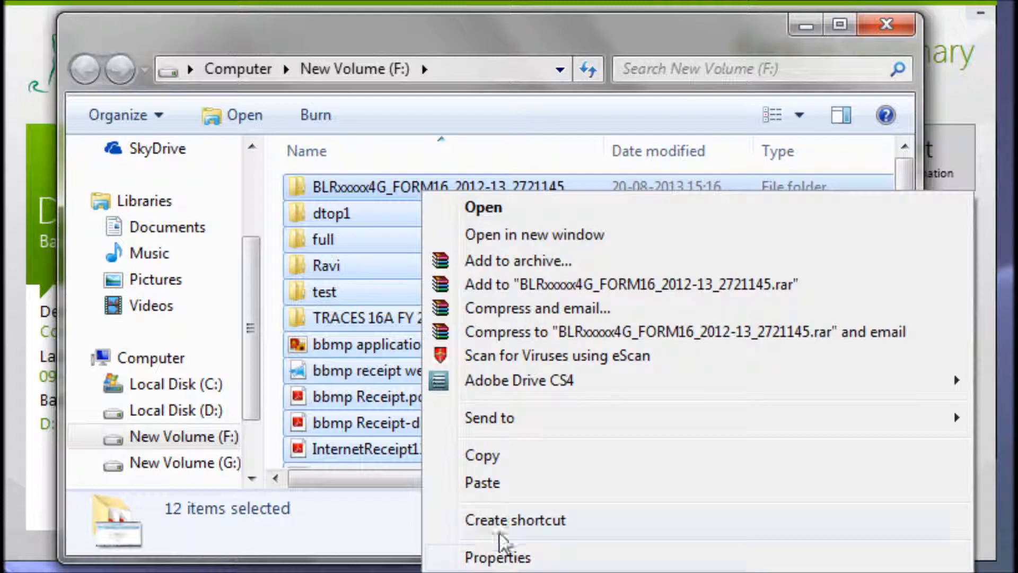
left_click(500, 558)
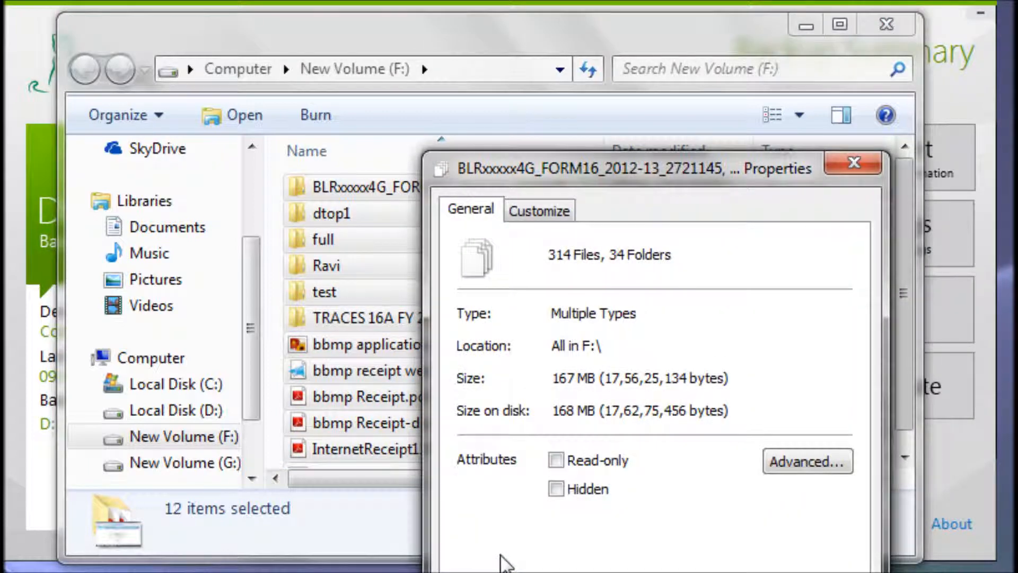